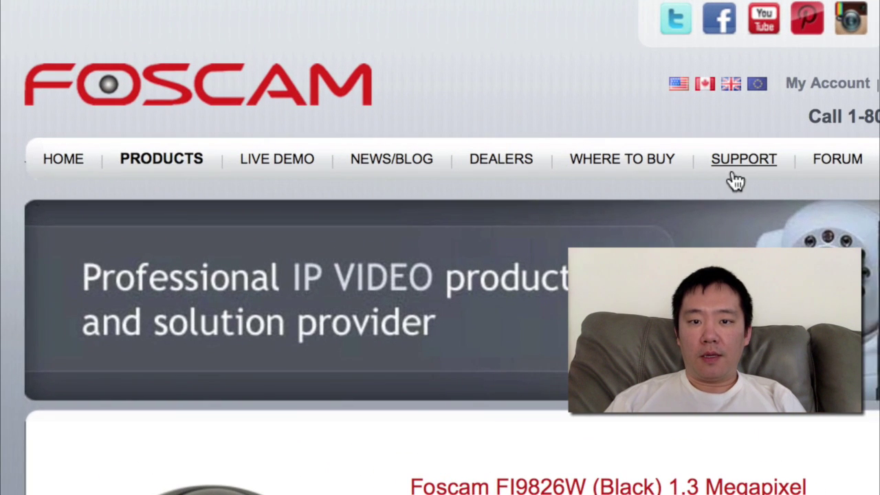
Step: Open the Foscam Support page and scroll to the CD Installation Software downloads
left_click(738, 173)
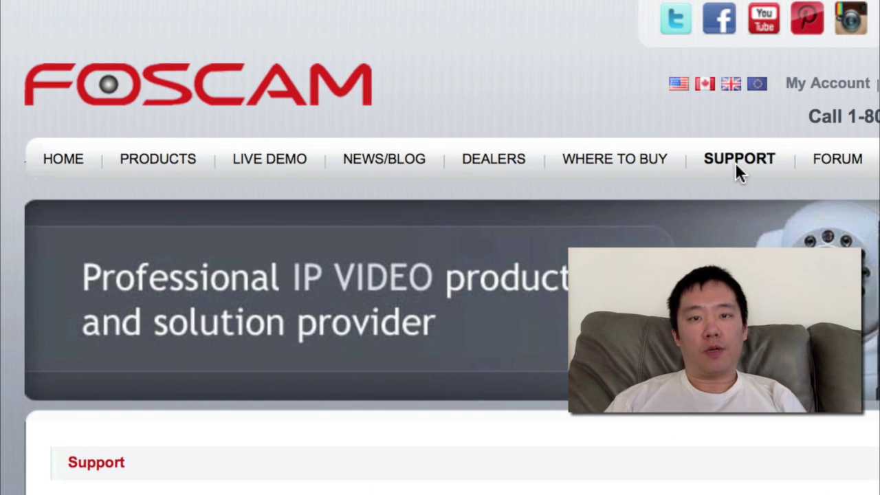
scroll(259, 447, "down", 5)
scroll(260, 441, "down", 7)
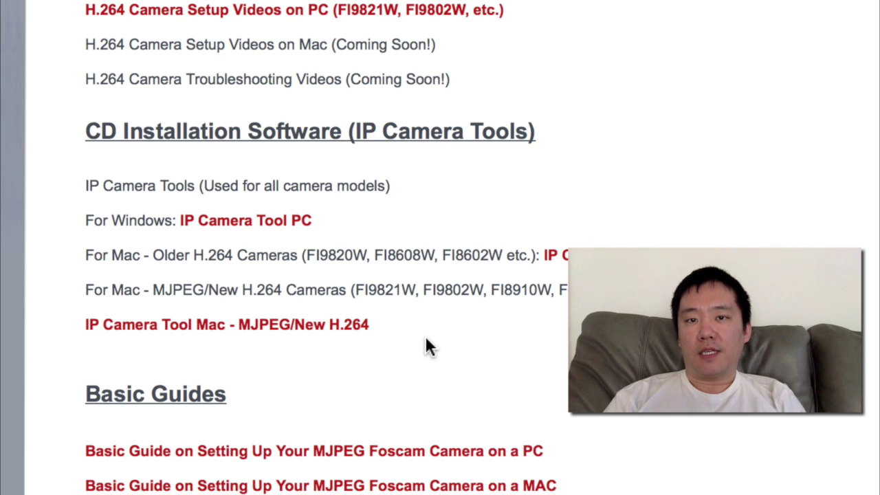
Step: Launch IP Camera Tool from Spotlight by searching 'ip'
key("super+space")
type("ip")
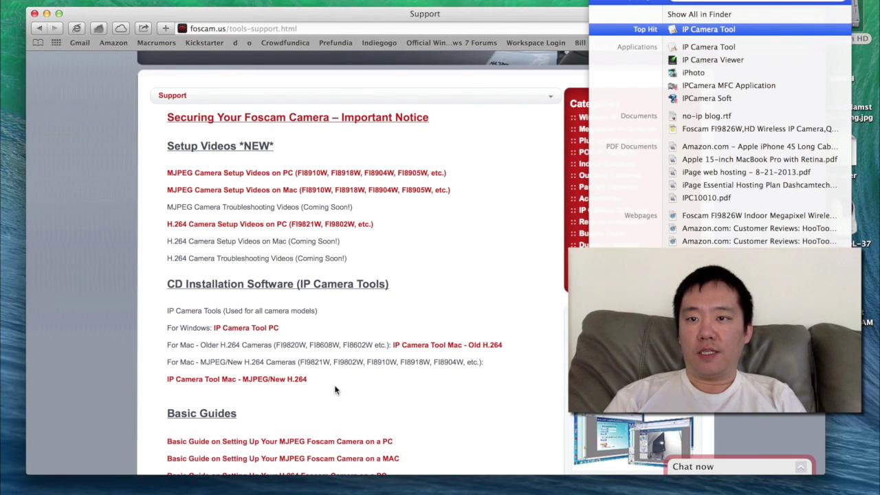
key("Down")
key("Return")
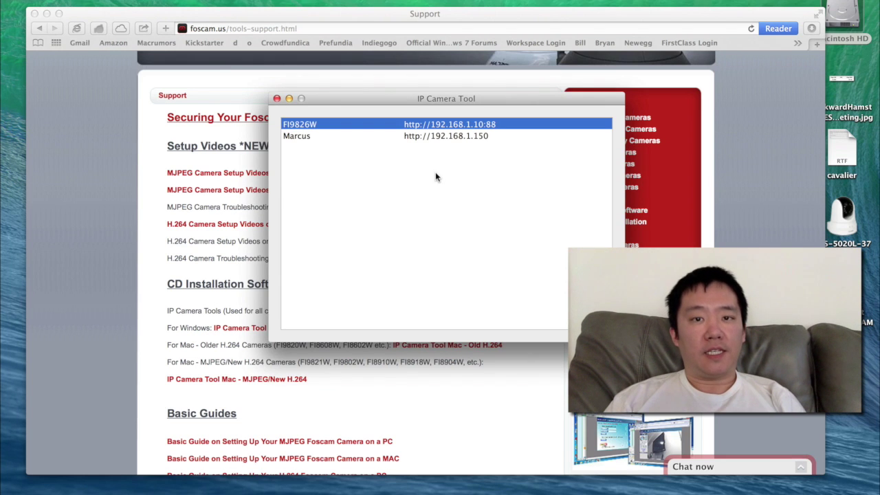
Step: Open the FI9826W login page at 192.168.1.10:88, then bring up a Finder window
double_click(363, 125)
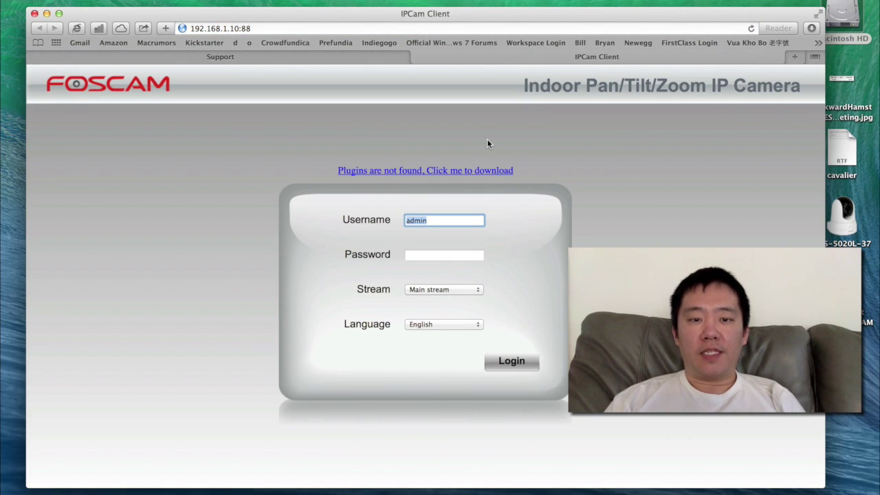
left_click(455, 180)
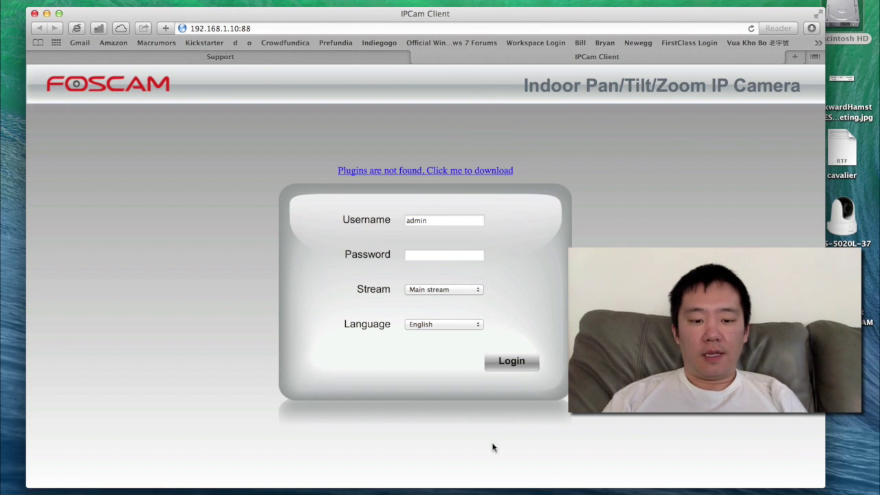
left_click(316, 489)
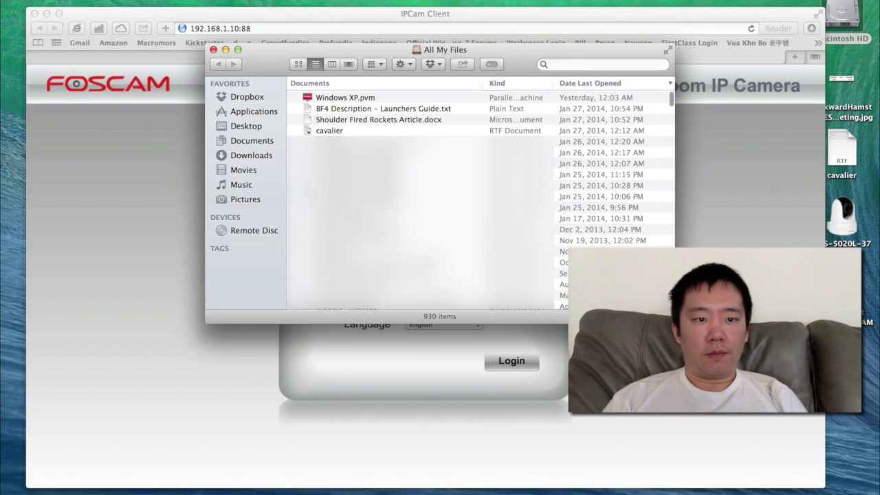
Step: Open plugins.pkg from the Downloads folder, approving the unidentified-developer prompt
left_click(261, 157)
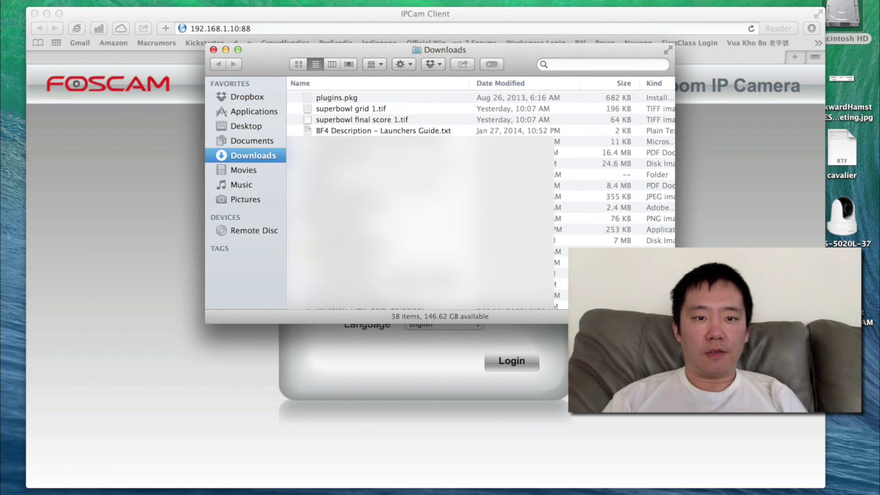
left_click(379, 97)
right_click(359, 100)
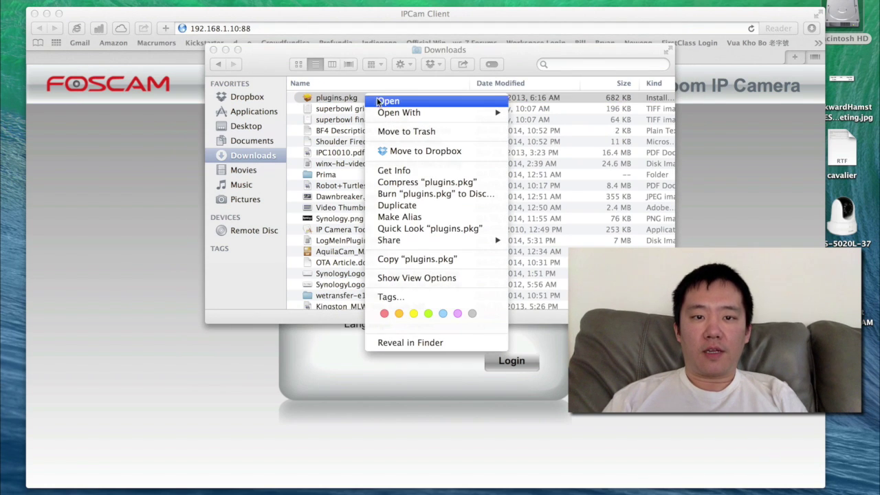
left_click(389, 102)
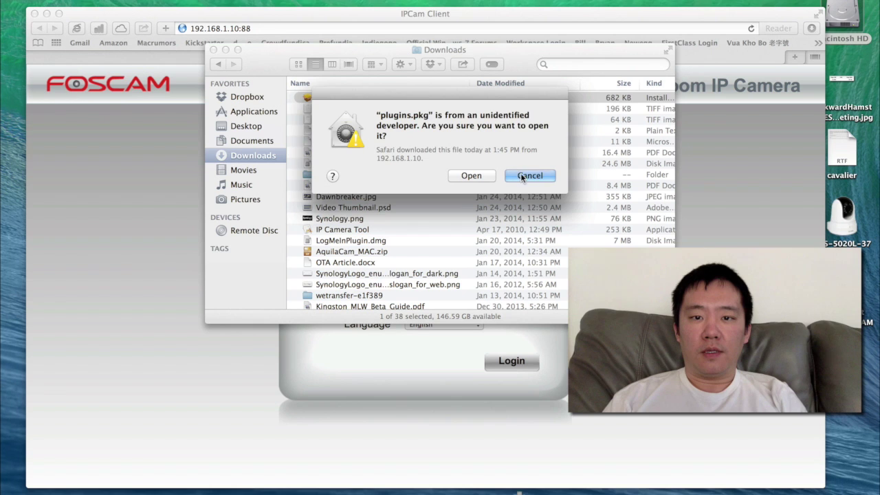
left_click(471, 176)
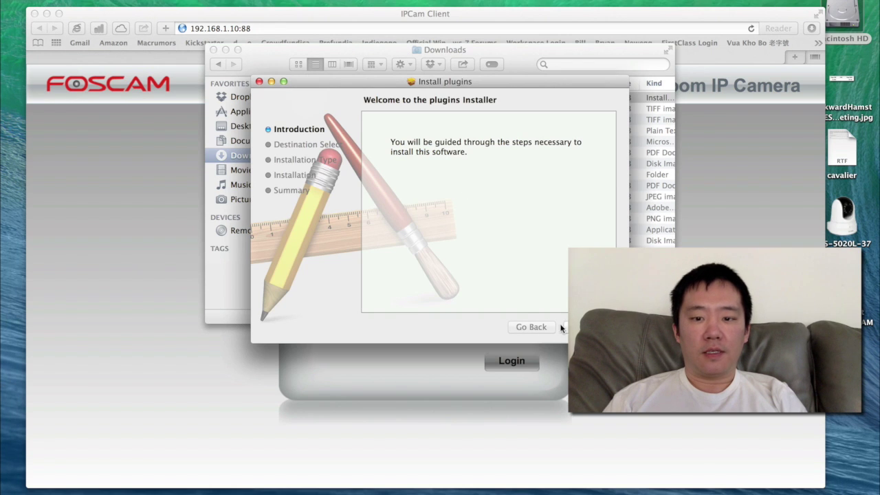
Step: Run the standard plugin installation to completion and return to the camera login page
key("Return")
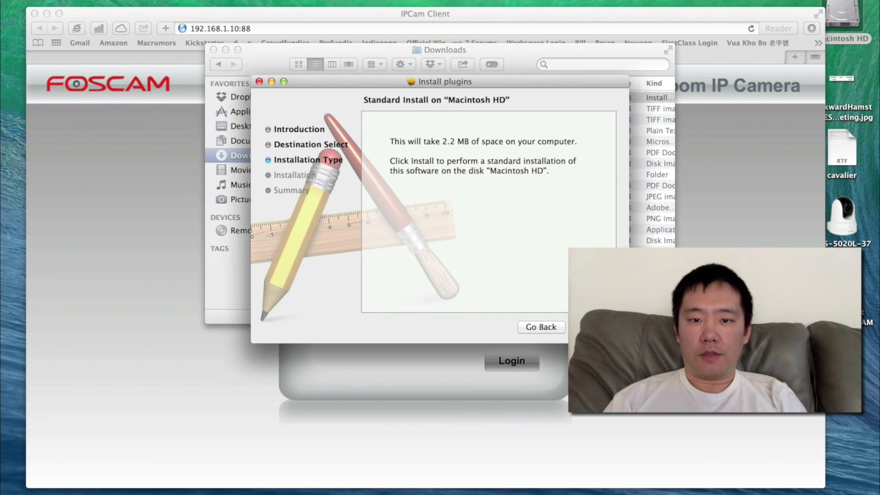
key("Return")
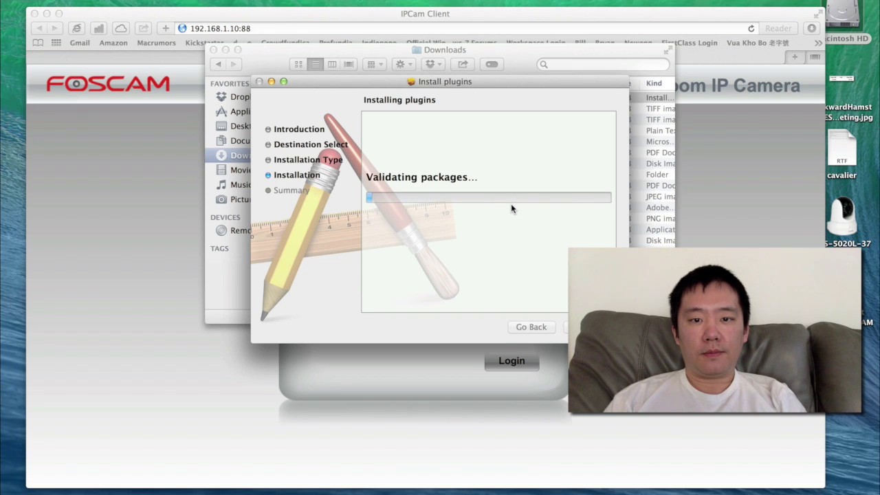
key("Return")
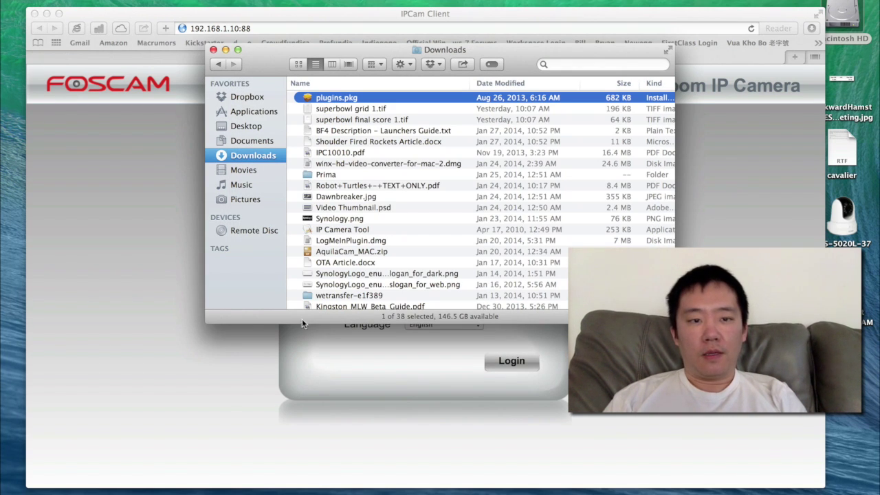
left_click(171, 345)
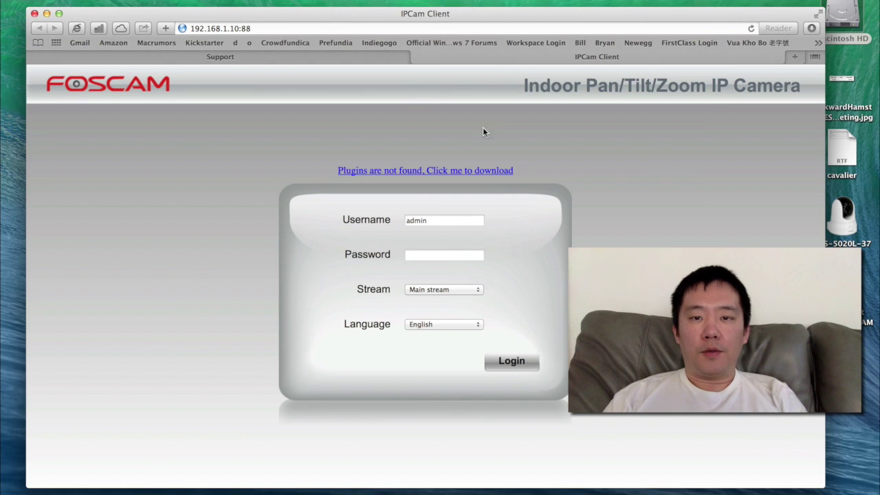
Step: Hide Safari and reload the FI9826W login page from its IP Camera Tool entry
key("ctrl+shift+Tab")
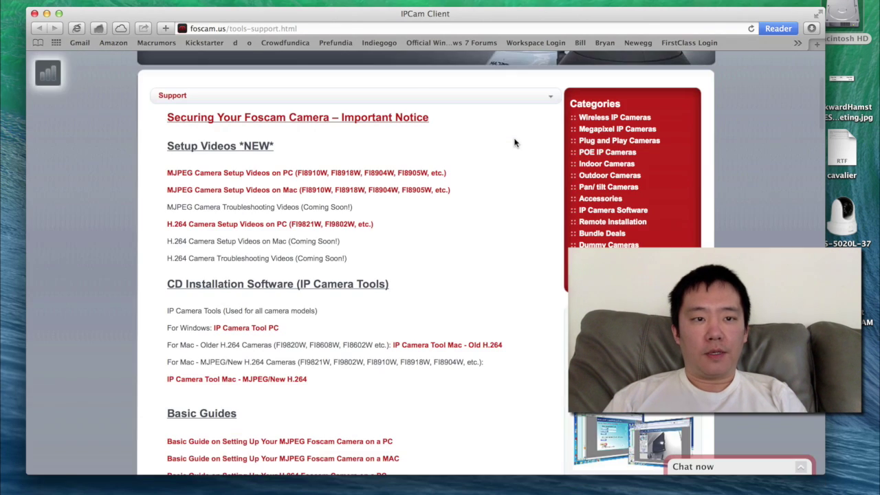
key("super+h")
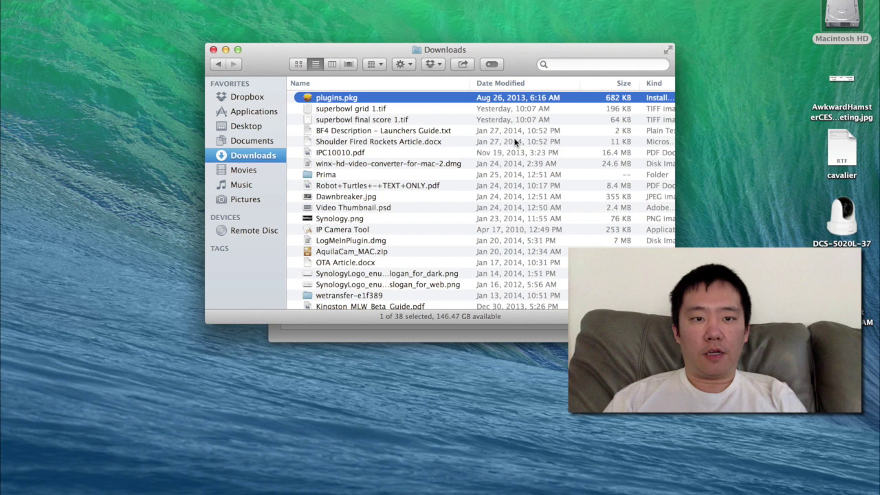
left_click(422, 338)
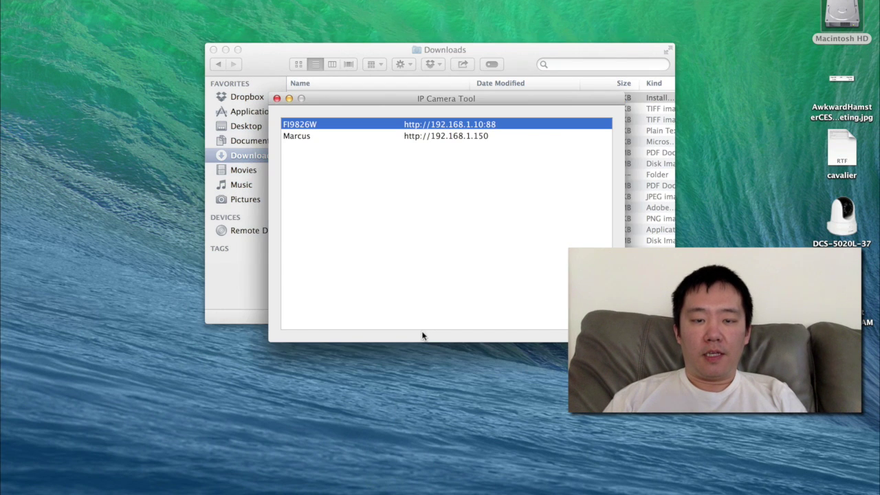
double_click(360, 124)
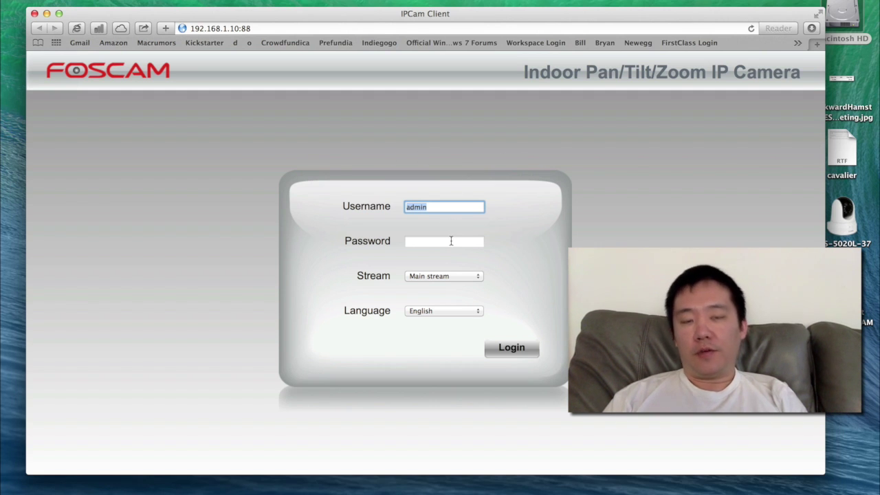
Step: Log in, dismiss the change-password warning, tilt the camera down, and open Settings
left_click(515, 348)
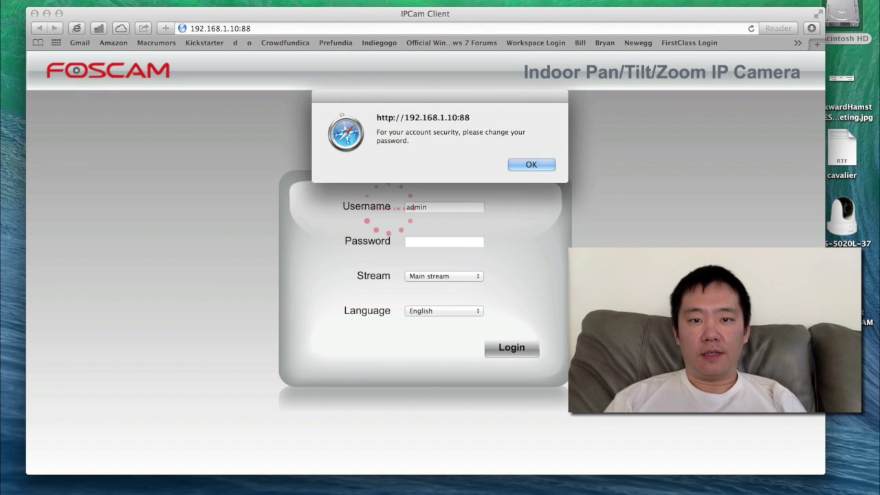
left_click(525, 164)
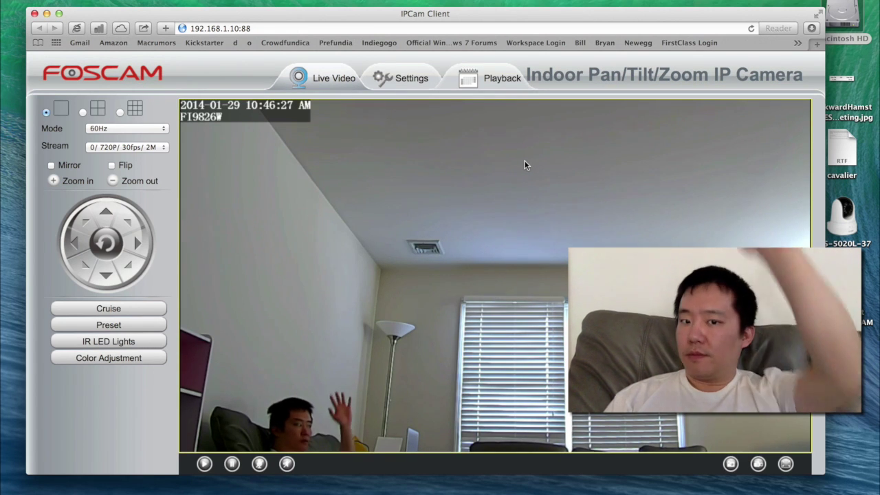
left_click(107, 278)
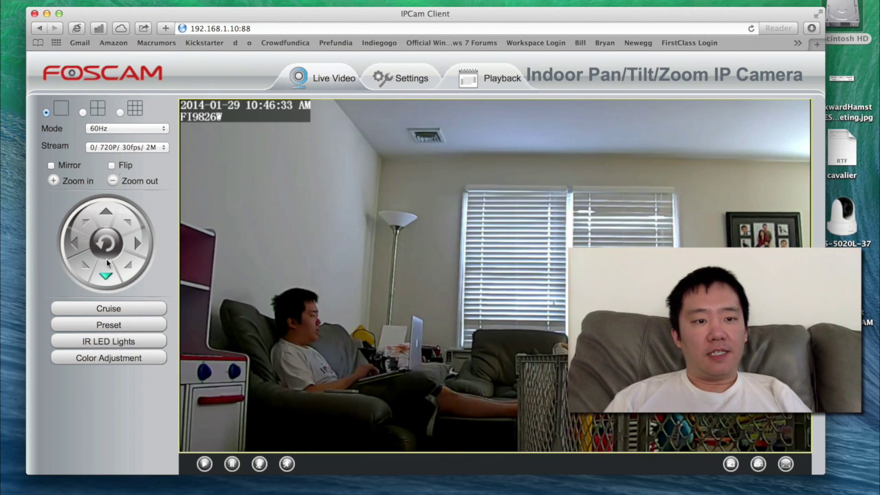
left_click(403, 78)
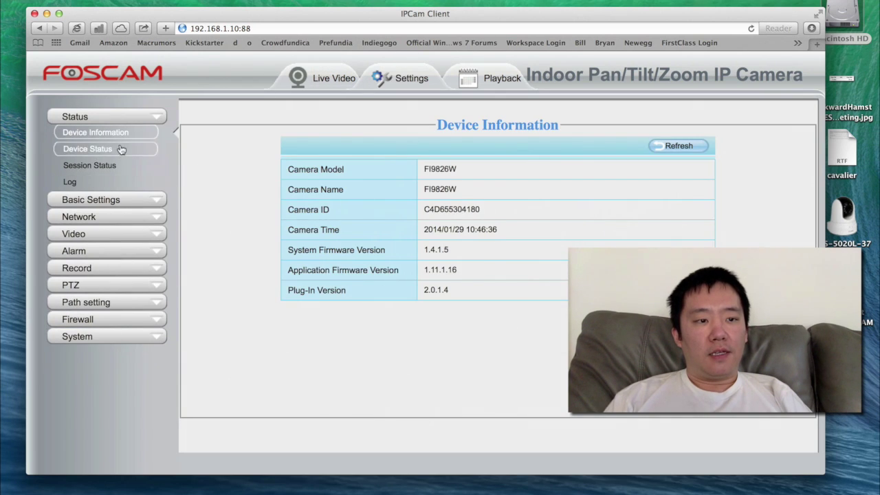
Step: Open the User Accounts page under Basic Settings
left_click(125, 183)
left_click(135, 204)
left_click(103, 200)
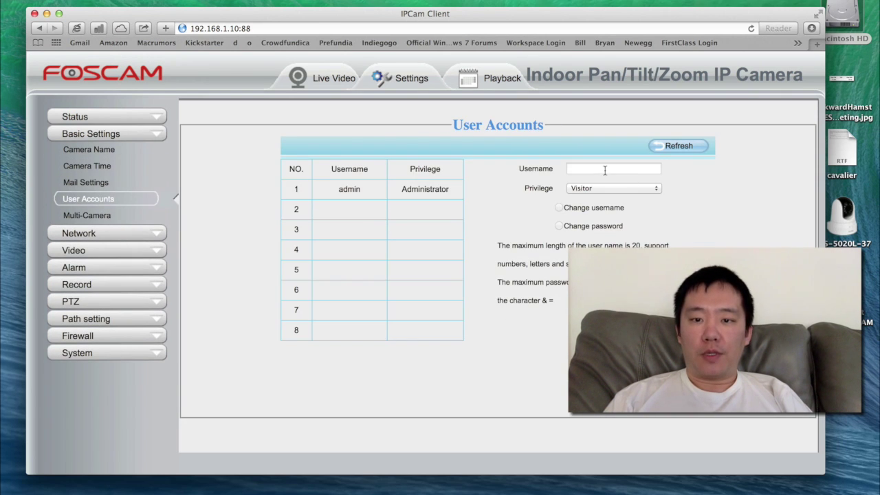
Step: Select the admin account, enter its old and new passwords, and apply with Modify
left_click(605, 169)
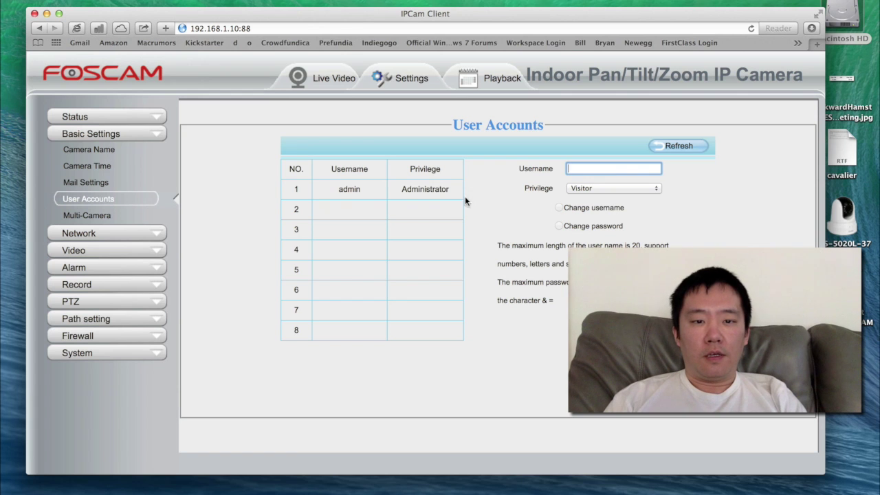
left_click(386, 194)
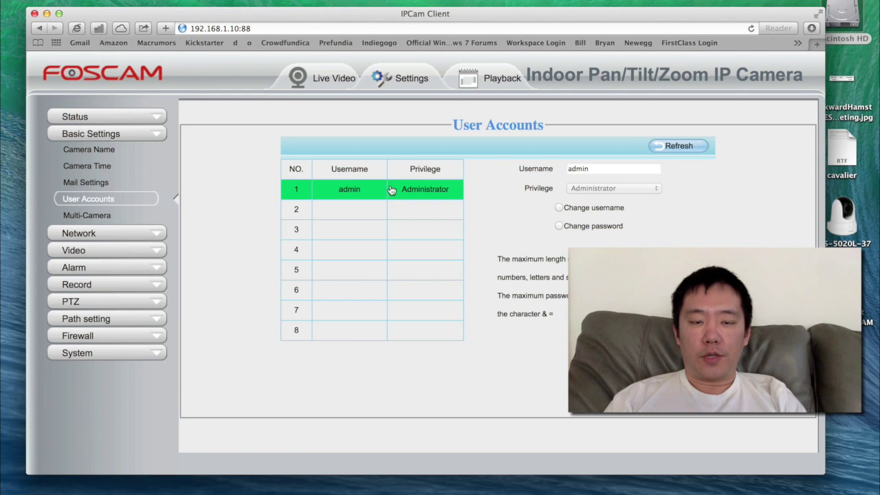
left_click(559, 226)
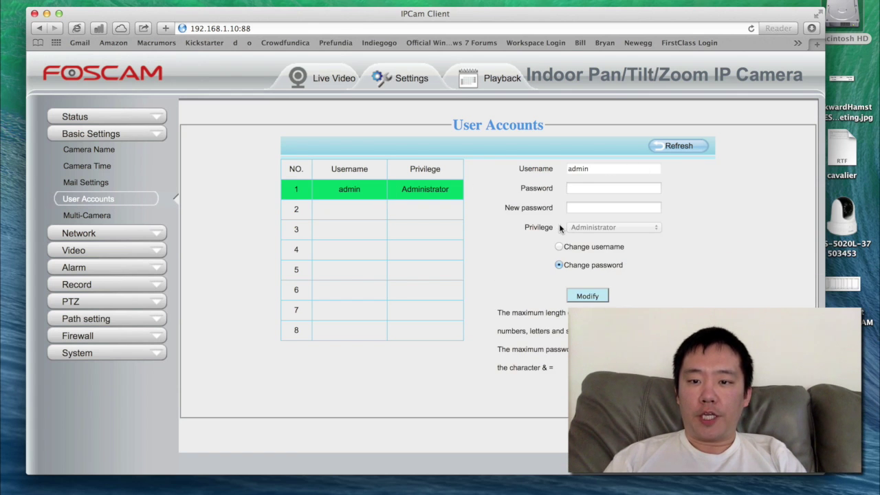
left_click(604, 187)
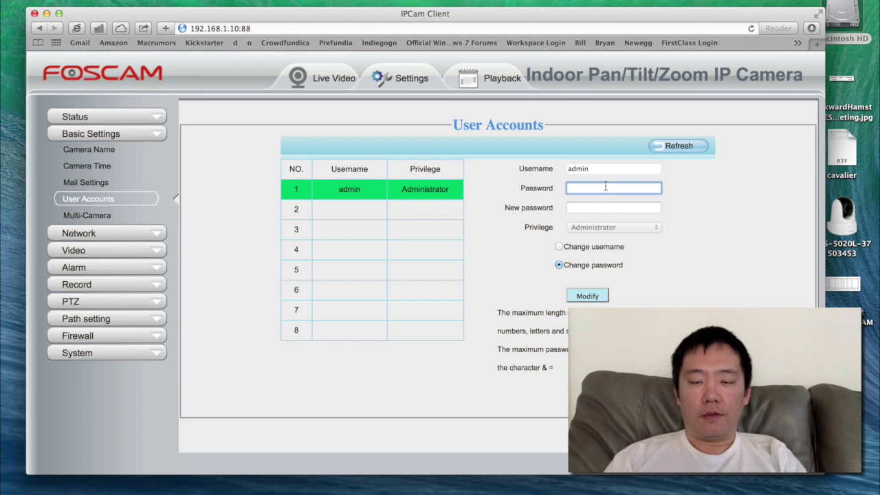
left_click(600, 206)
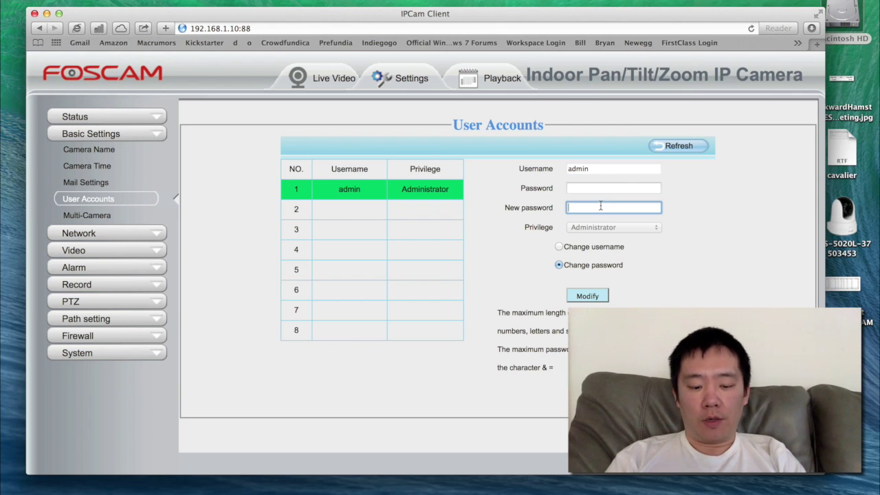
type("•••••")
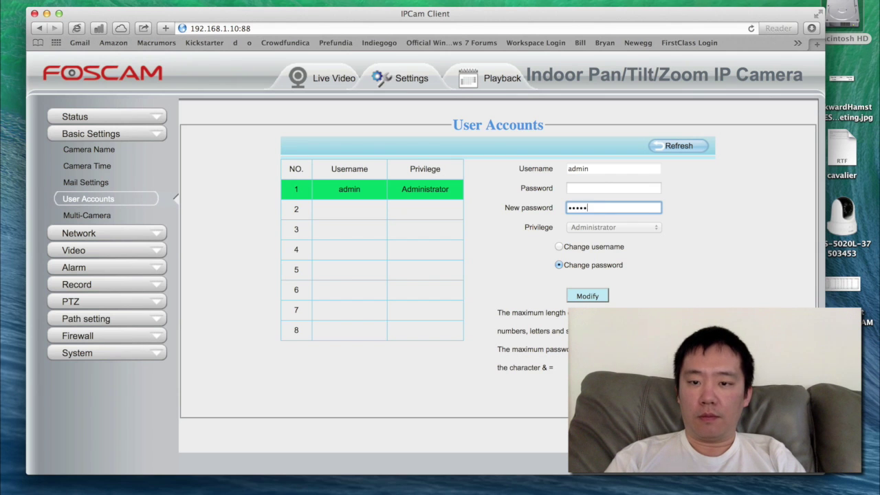
type("••")
left_click(599, 297)
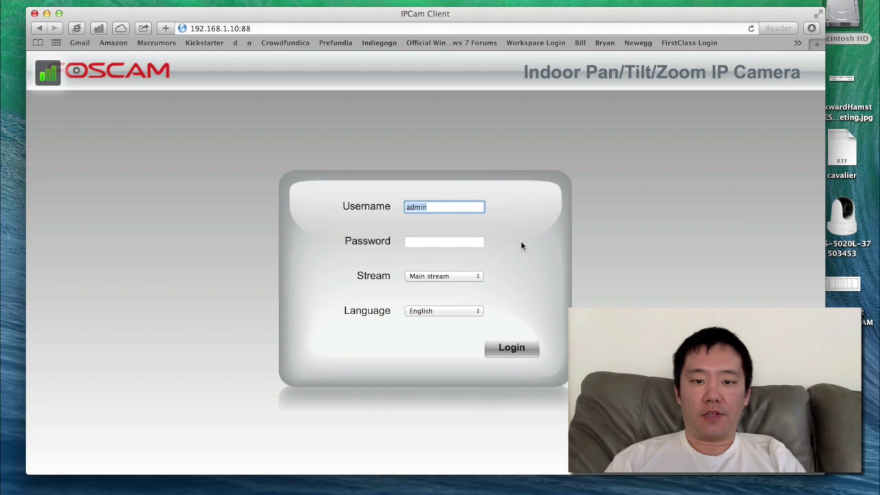
Step: Log back in as admin with the new password, open Settings, and expand Network
left_click(471, 241)
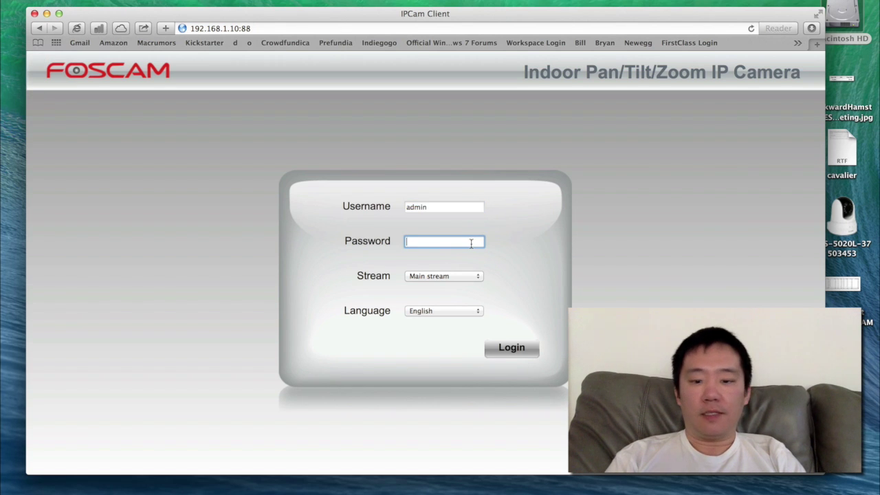
key("Return")
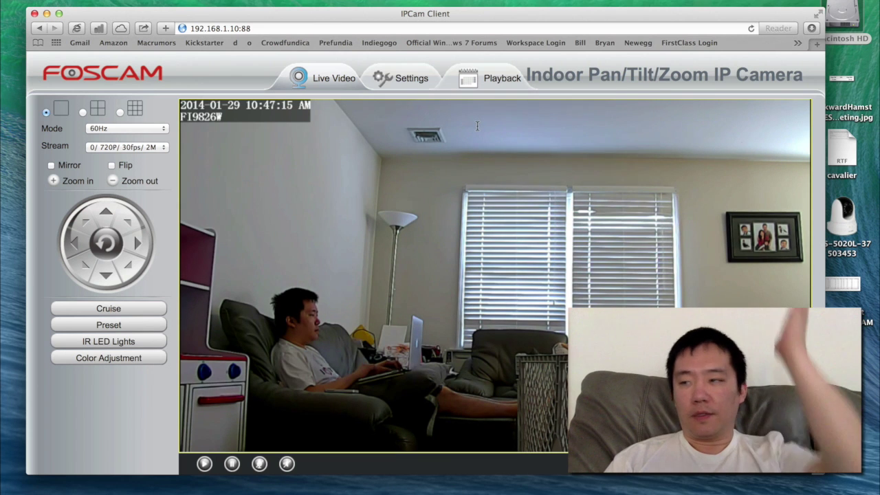
left_click(402, 82)
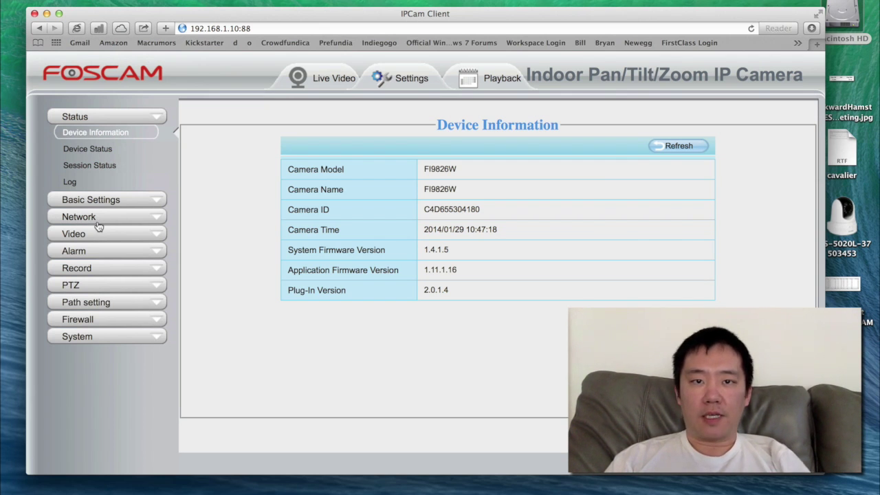
left_click(96, 222)
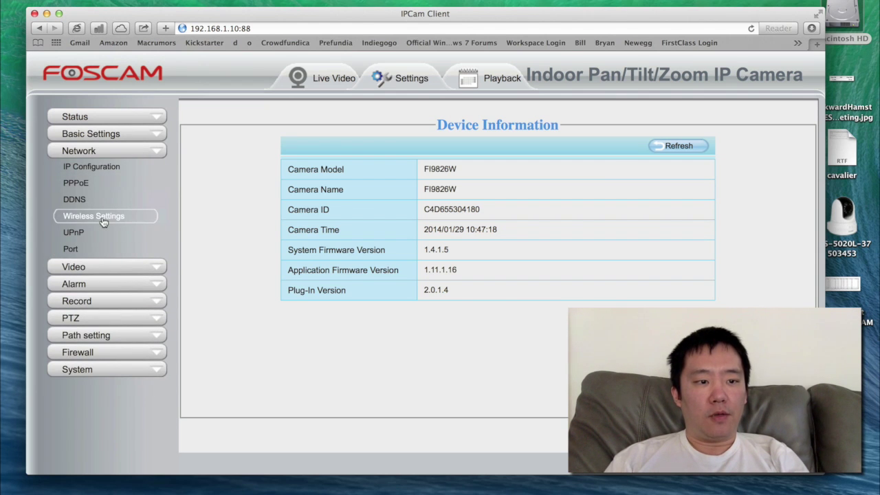
Step: Join the scanned JQJRC Wi‑Fi network with its pasted password, save, and return to Live Video
left_click(101, 219)
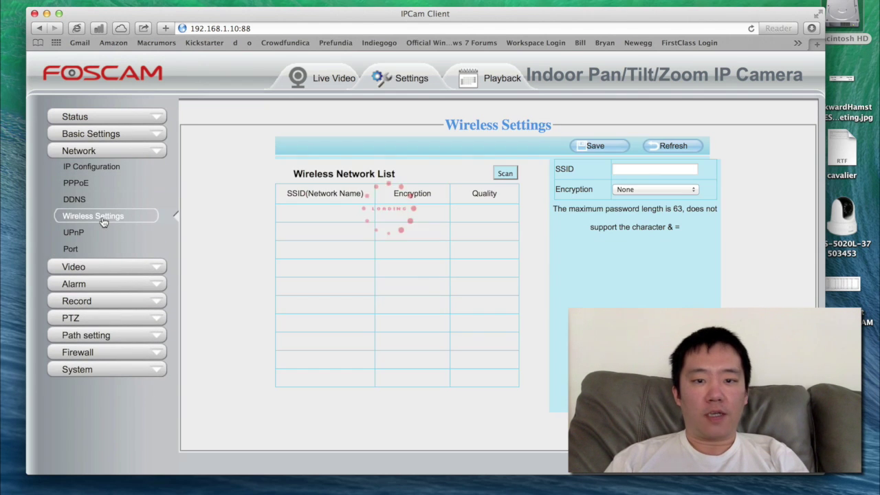
left_click(499, 174)
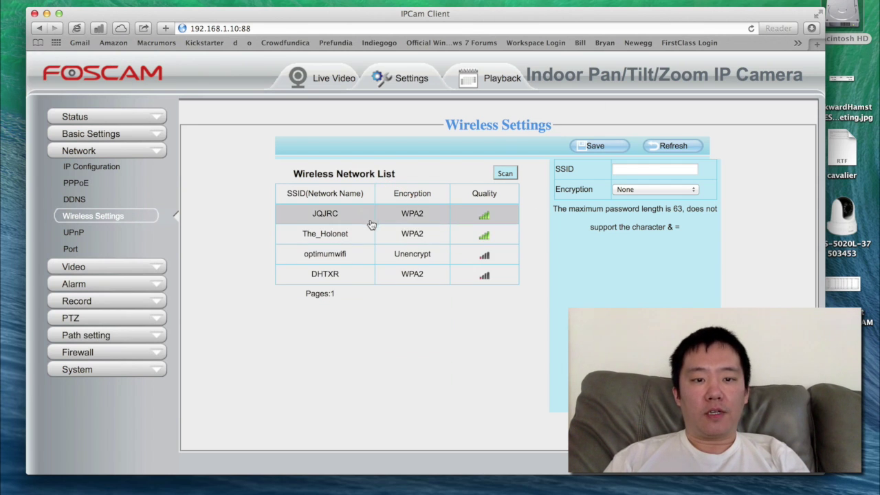
left_click(369, 223)
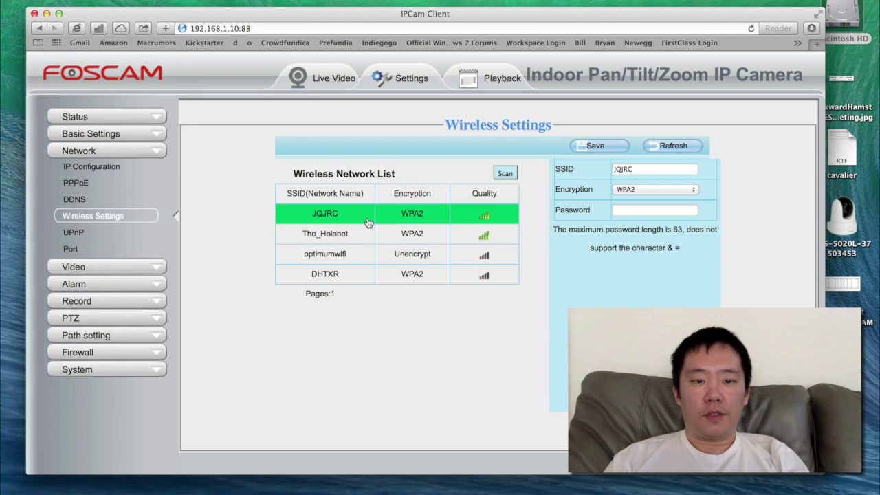
left_click(652, 210)
key("super+v")
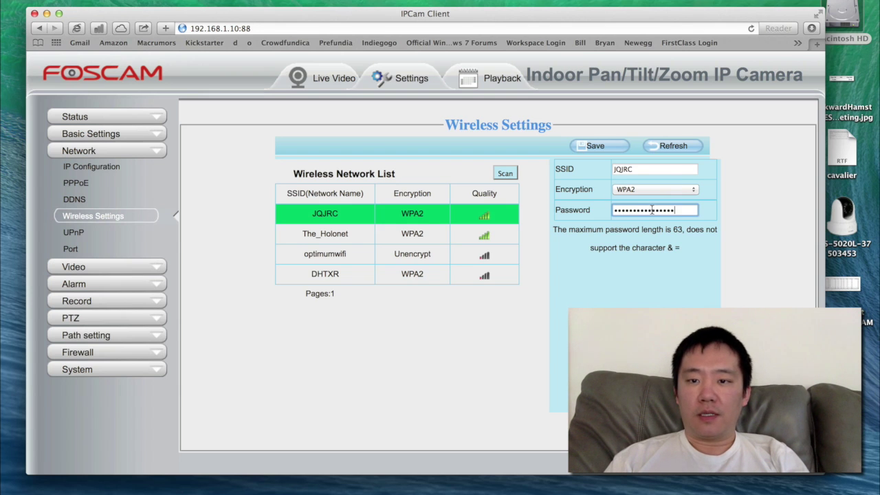
left_click(608, 149)
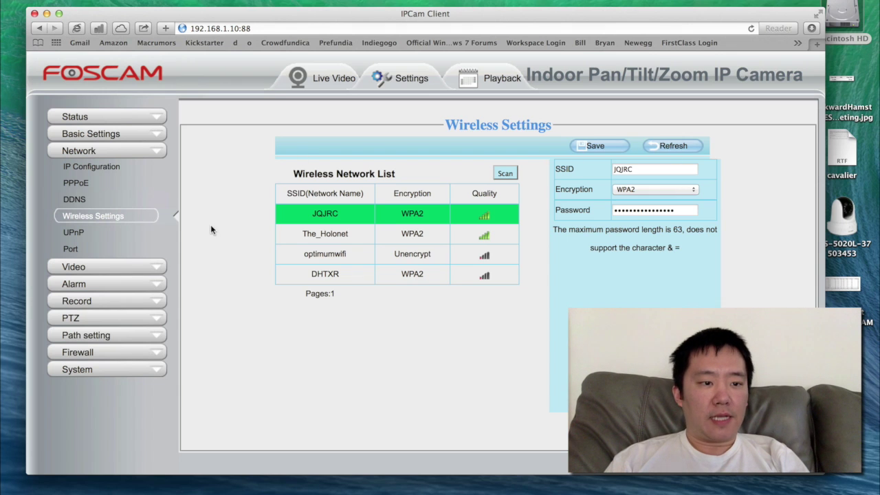
left_click(329, 81)
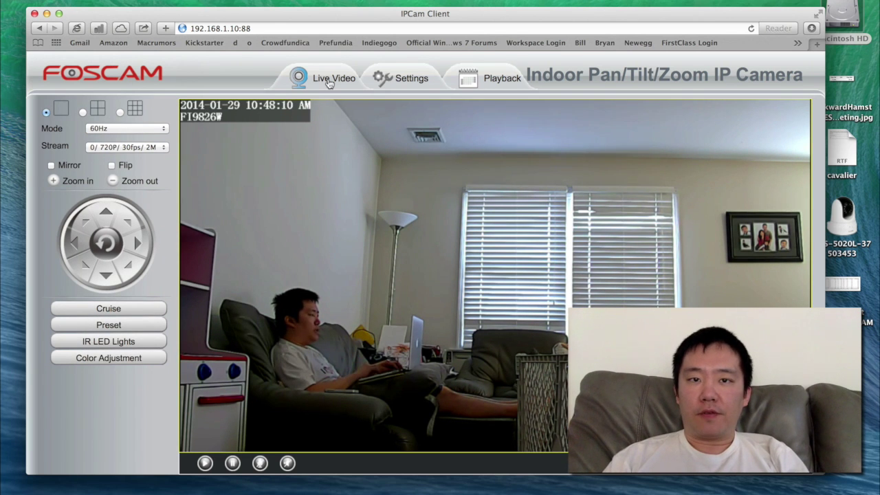
Step: Quit Safari and open the FI9826W at its new address 192.168.1.11:88
key("super+q")
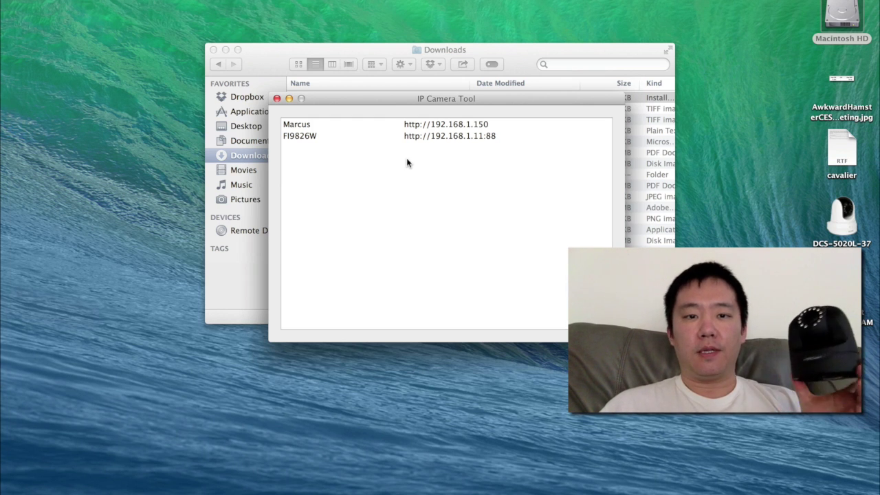
double_click(322, 135)
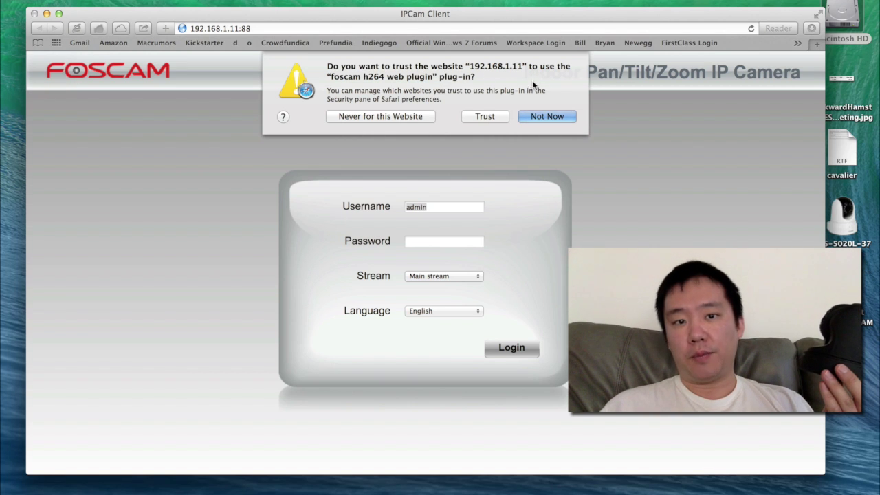
Step: Trust the Foscam plugin and log in as admin to stream live video at 192.168.1.11:88
left_click(479, 114)
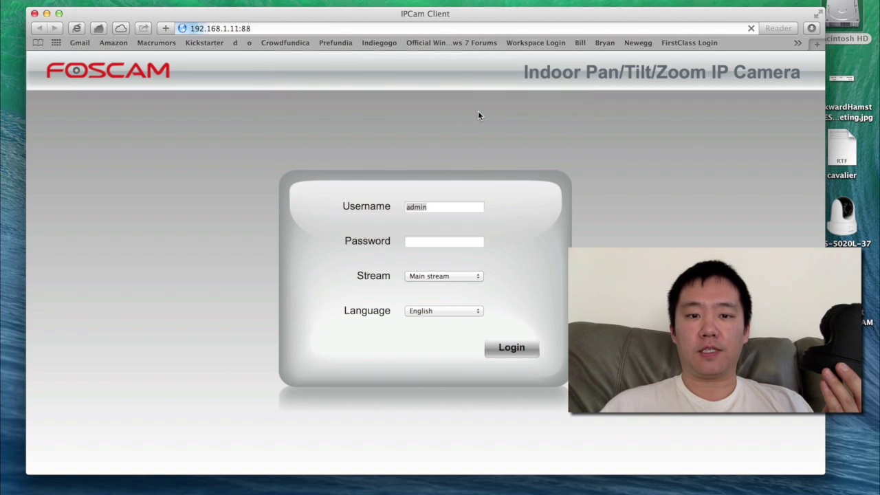
left_click(443, 240)
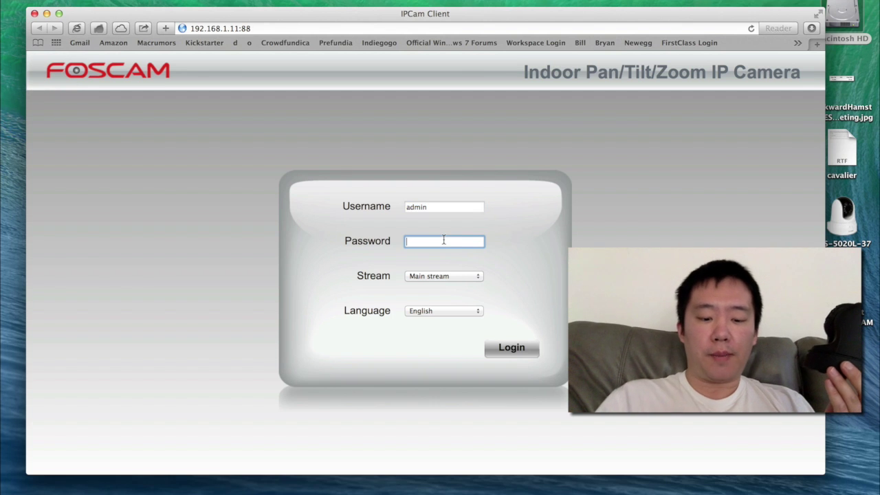
type("•••••••")
key("Return")
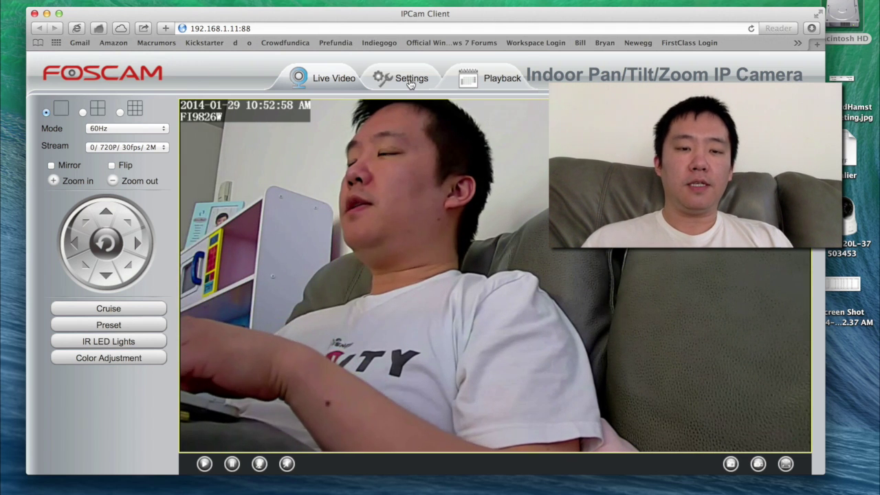
Step: Go to the User Accounts page under Basic Settings in the camera settings
left_click(411, 80)
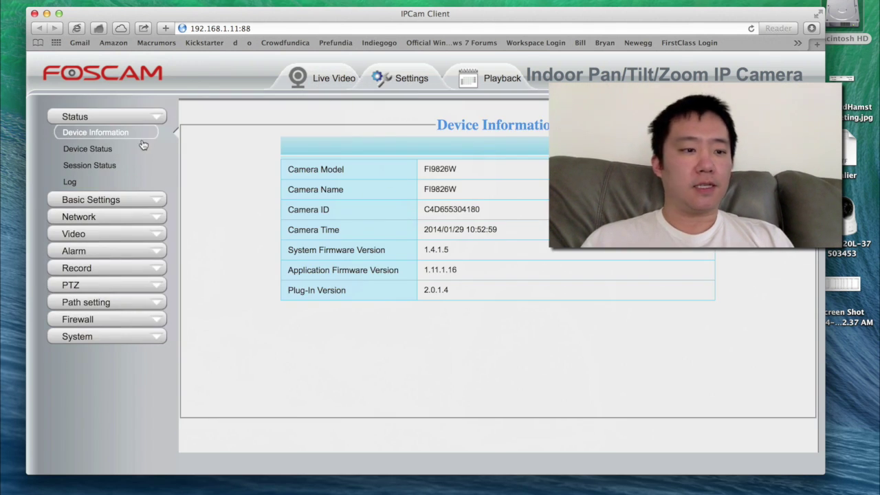
left_click(103, 199)
left_click(100, 200)
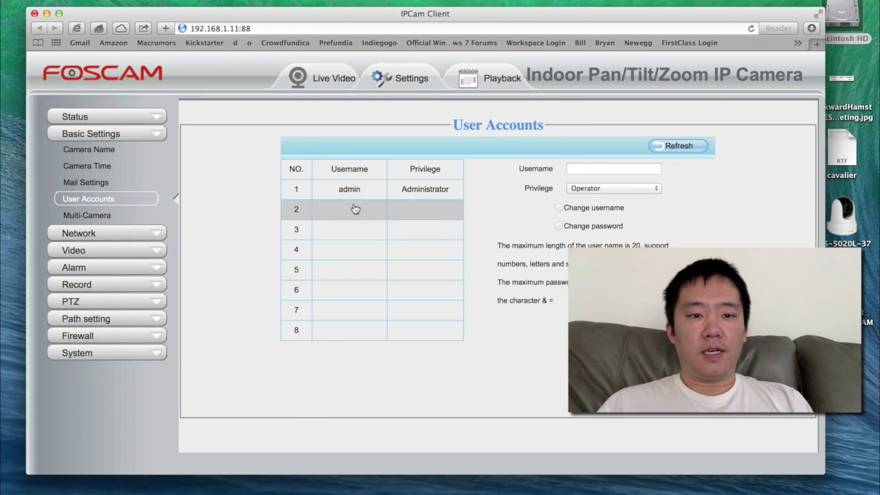
Step: Add user 'megaman' in the second slot with a password and Operator privilege
left_click(354, 209)
left_click(632, 170)
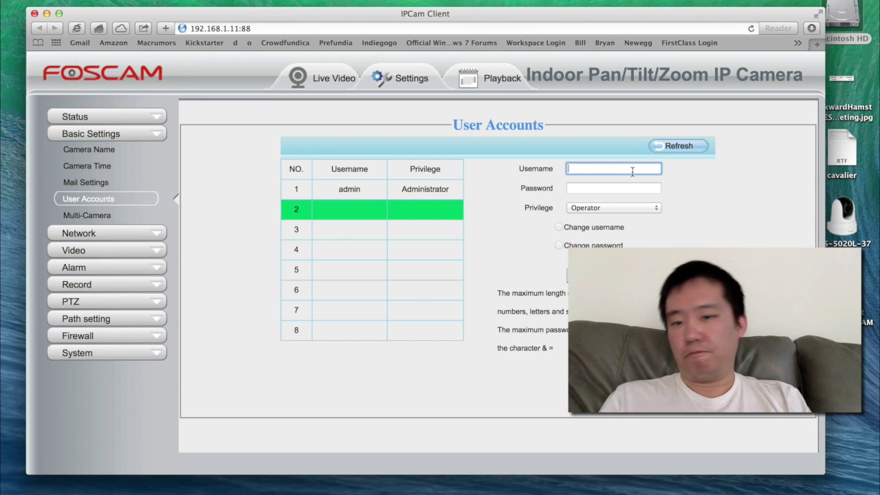
type("megaman")
key("Tab")
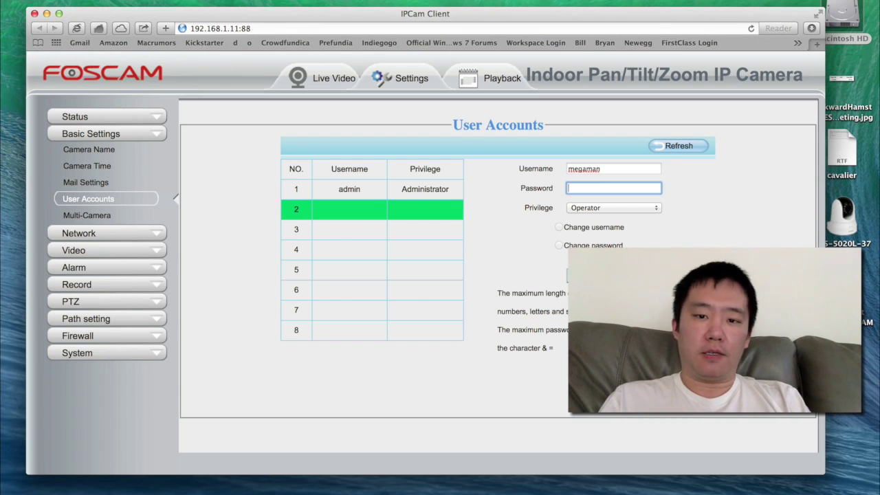
type("••••")
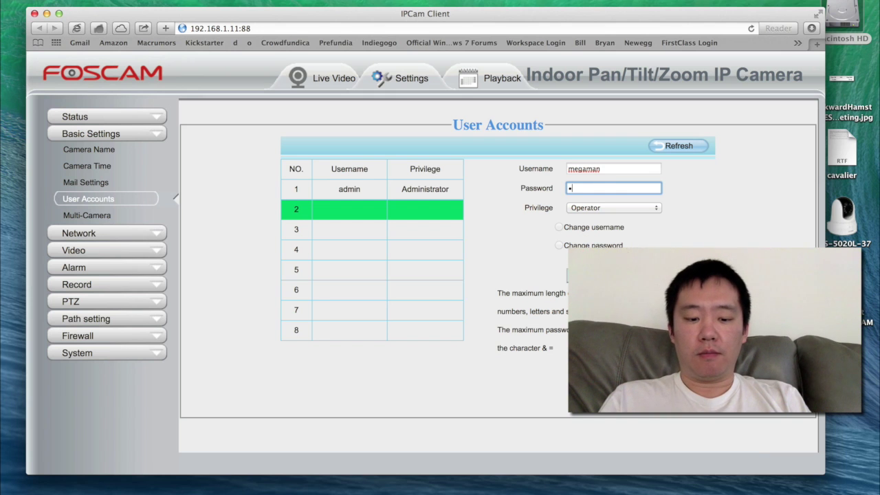
left_click(625, 207)
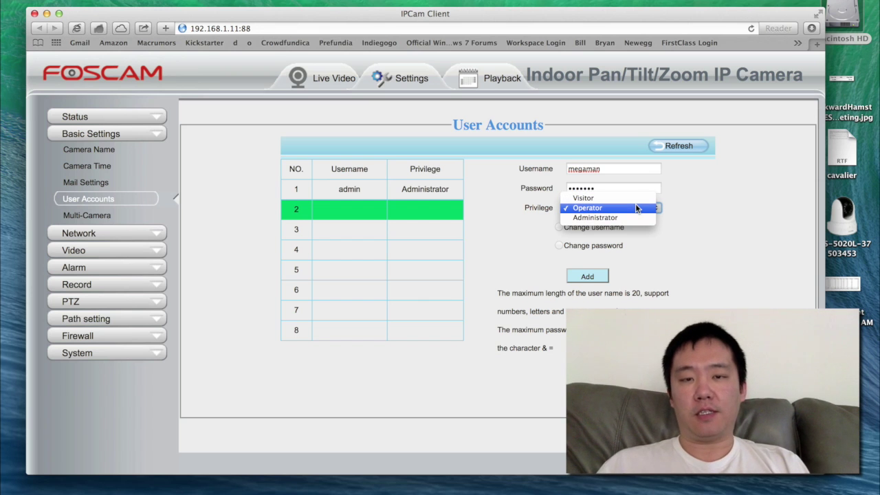
left_click(635, 204)
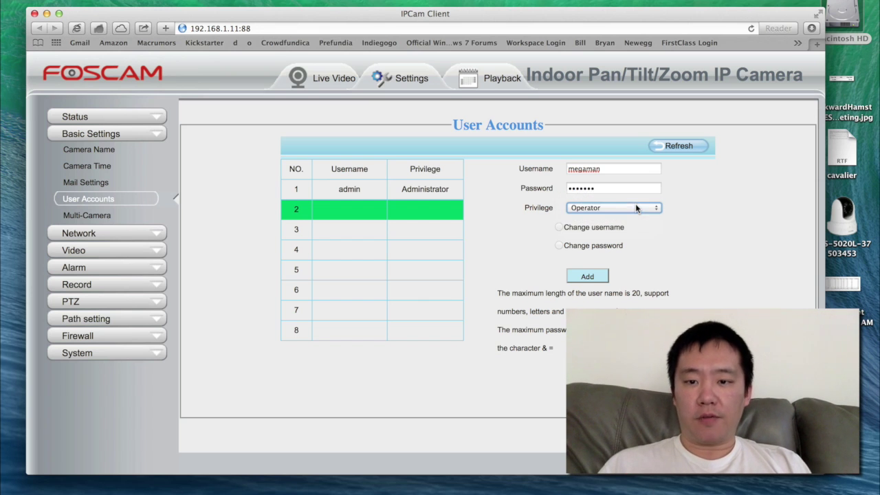
left_click(587, 275)
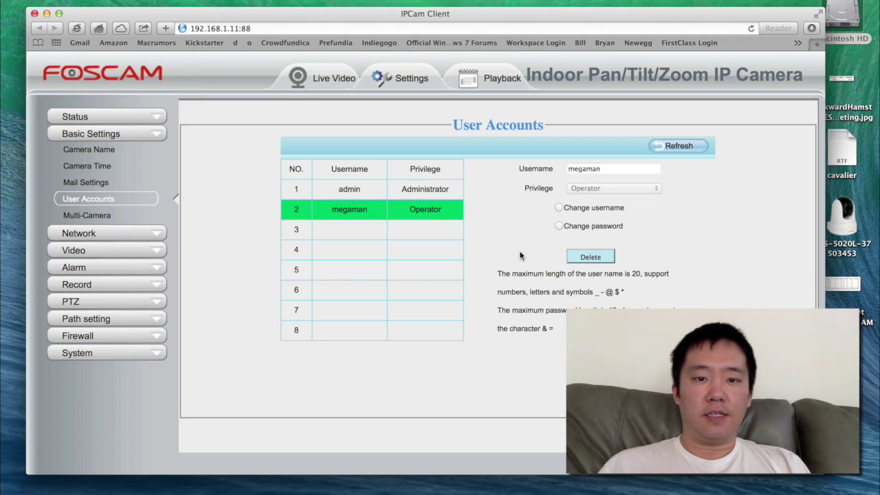
Step: Change the PTZ Start-Up Option from Go To Home Position to Disable Start-Up and save
left_click(102, 302)
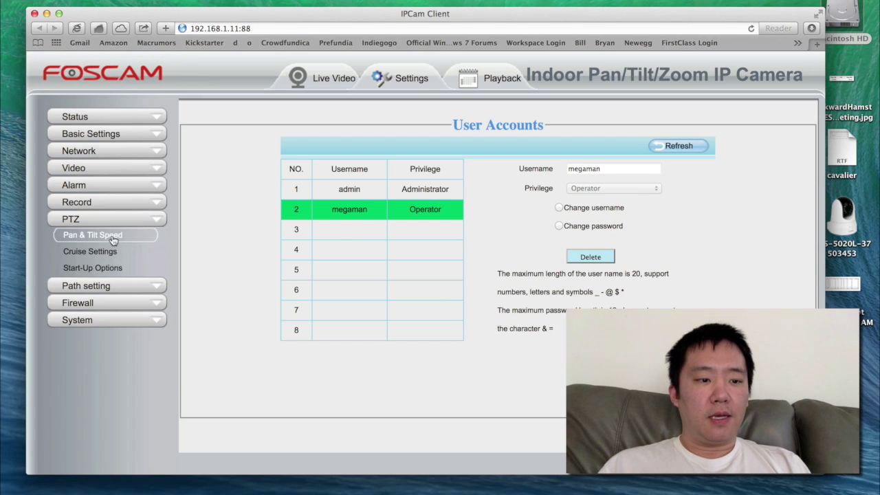
left_click(109, 276)
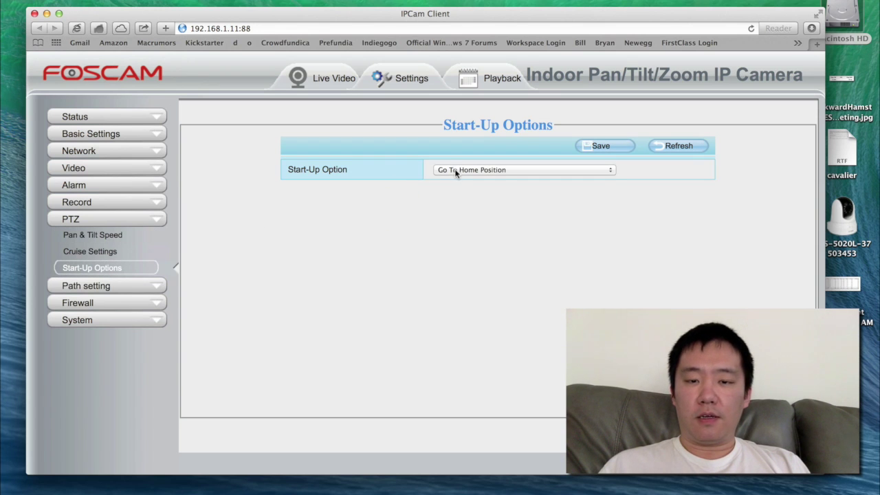
left_click(454, 169)
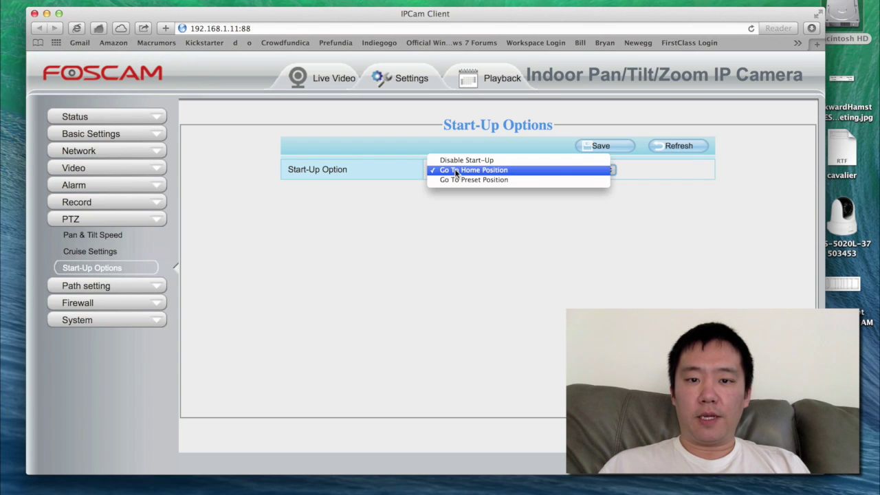
left_click(517, 160)
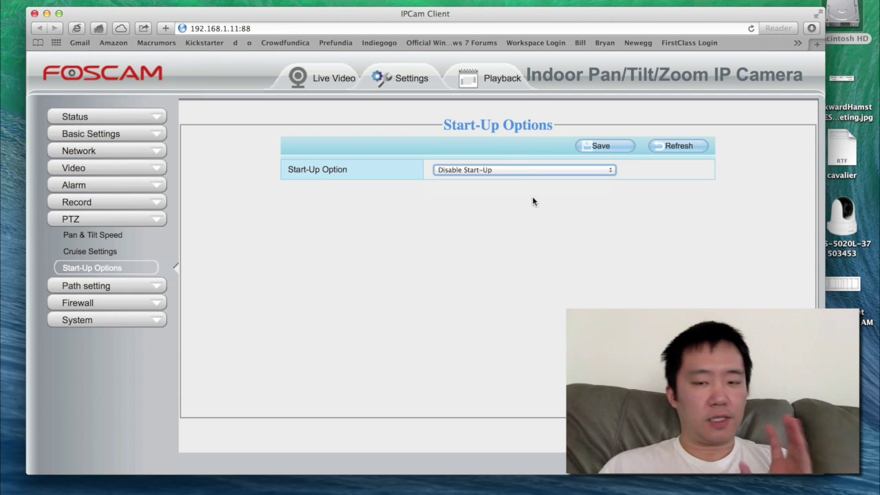
left_click(608, 147)
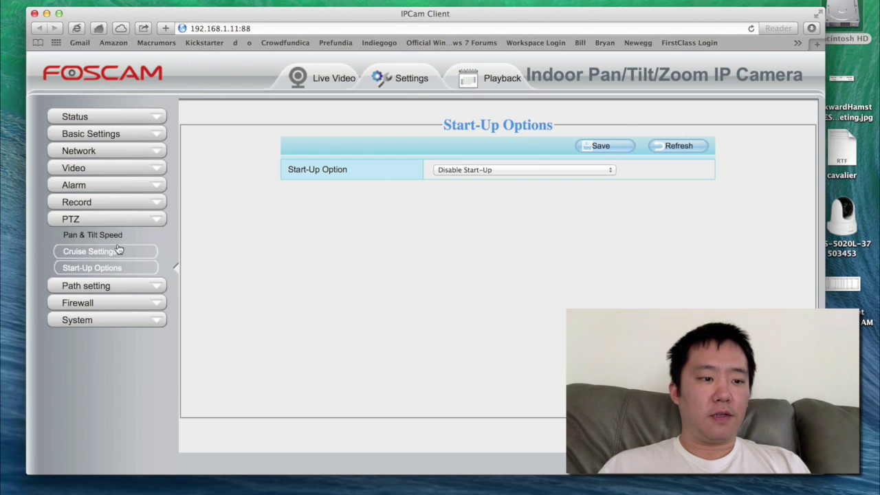
Step: Turn off DHCP, set IP 192.168.1.170 with gateway and both DNS 192.168.1.1, and confirm saving
left_click(113, 150)
left_click(112, 167)
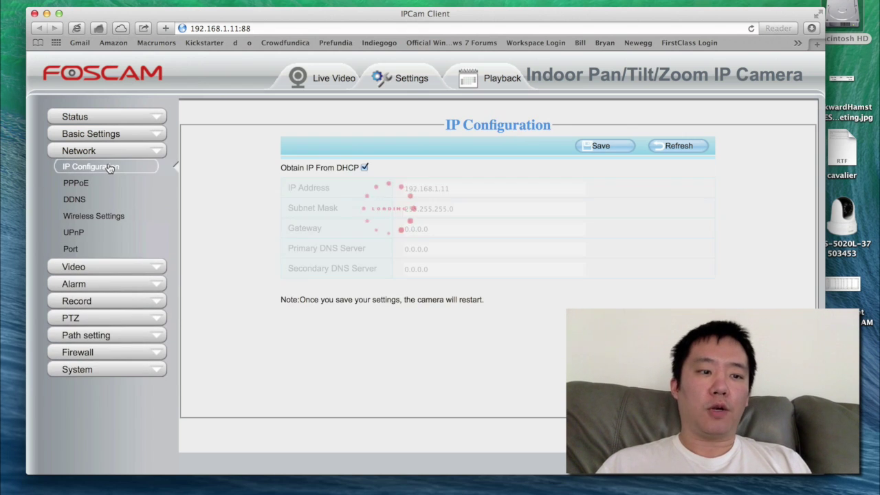
left_click(364, 168)
left_click(468, 188)
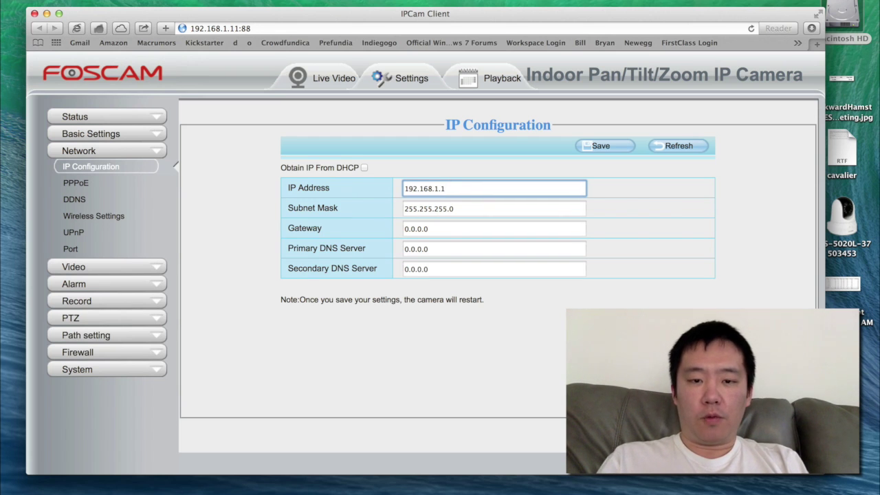
left_click(471, 228)
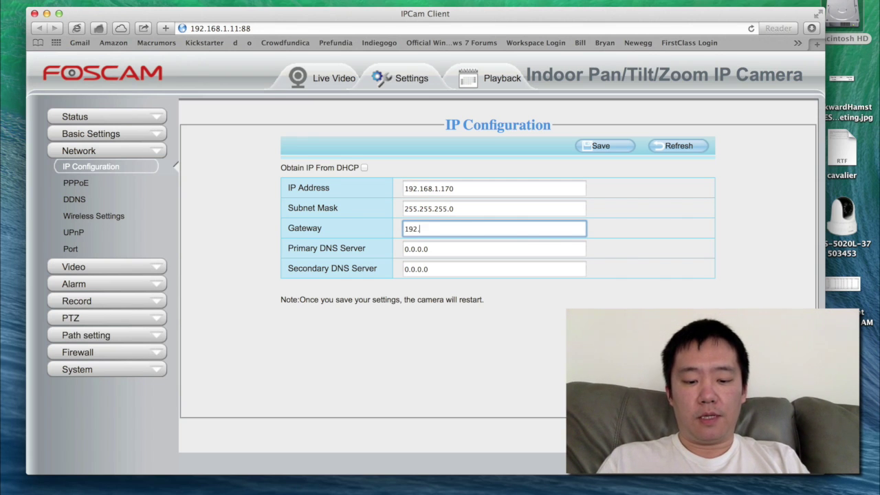
left_click(465, 250)
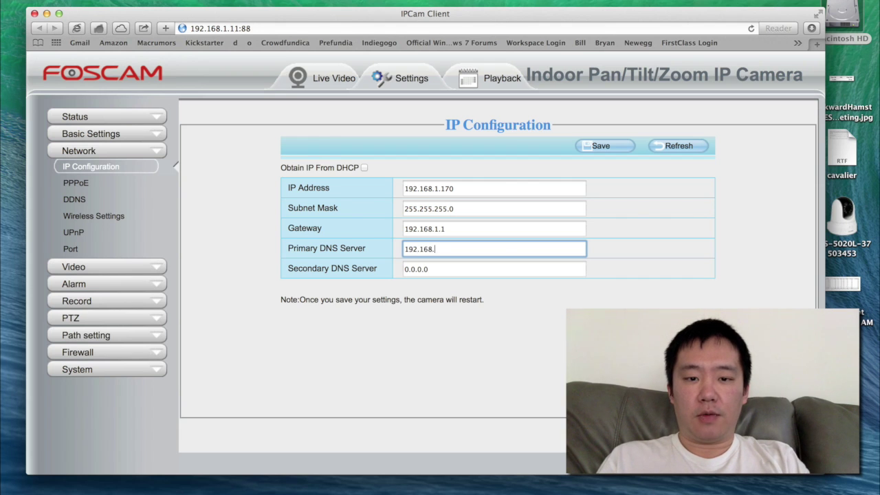
key("Tab")
type("192.168.1.1")
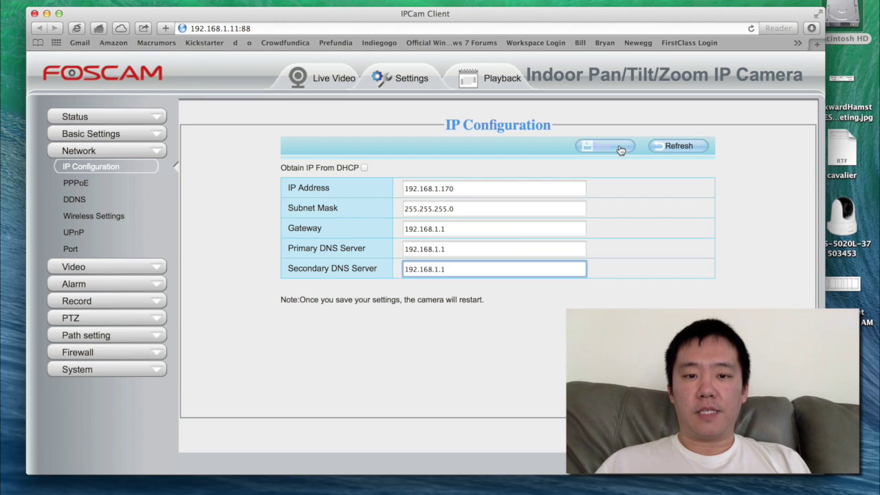
left_click(620, 150)
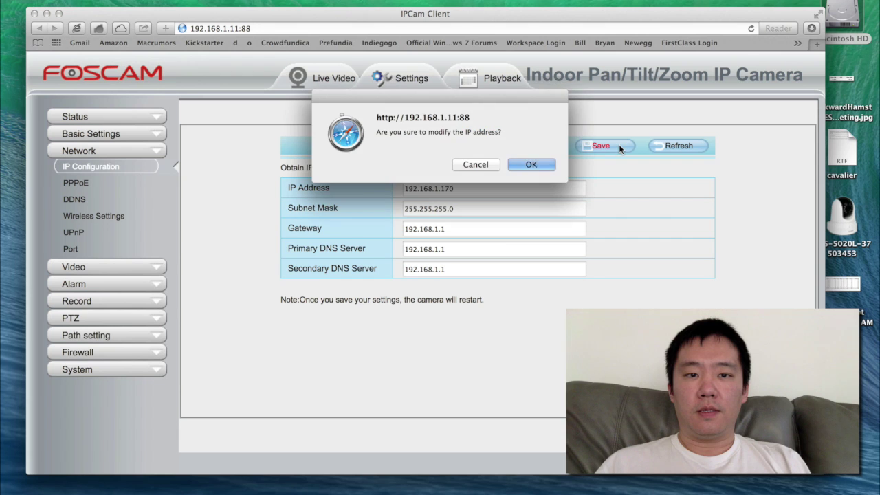
left_click(527, 162)
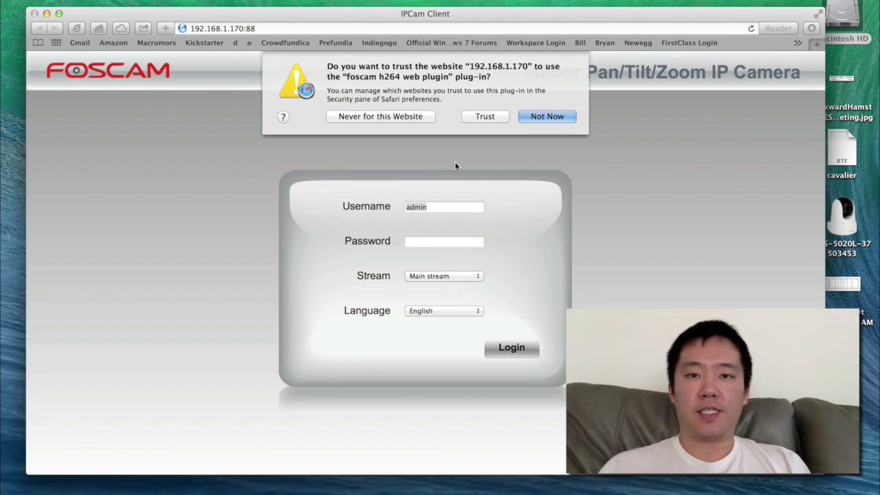
Step: Trust the Foscam plug-in and log in as admin at 192.168.1.170:88 to view live video
left_click(484, 117)
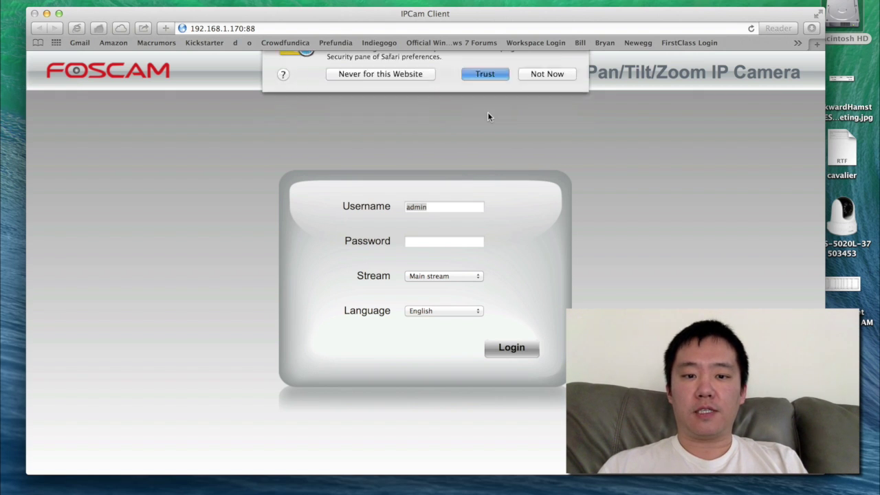
left_click(459, 241)
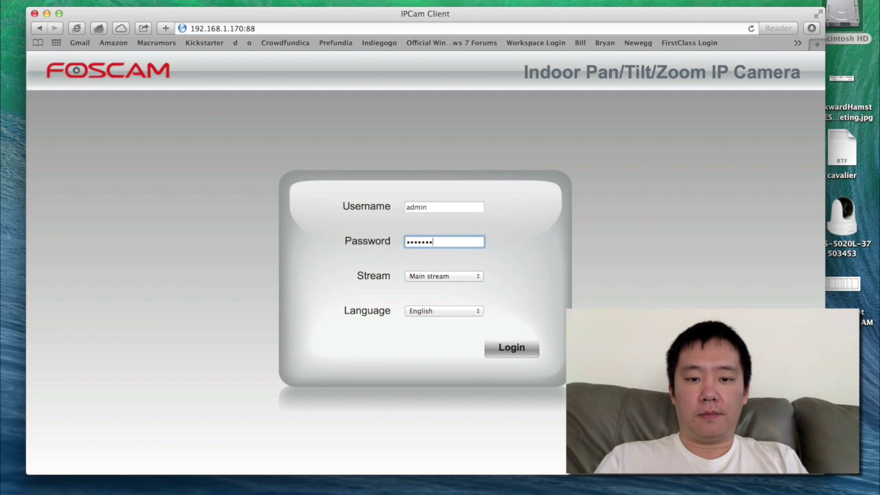
key("Return")
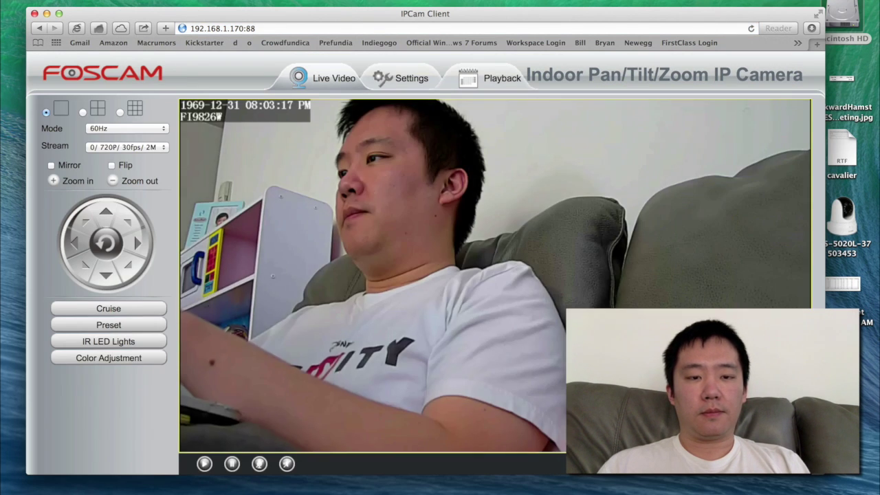